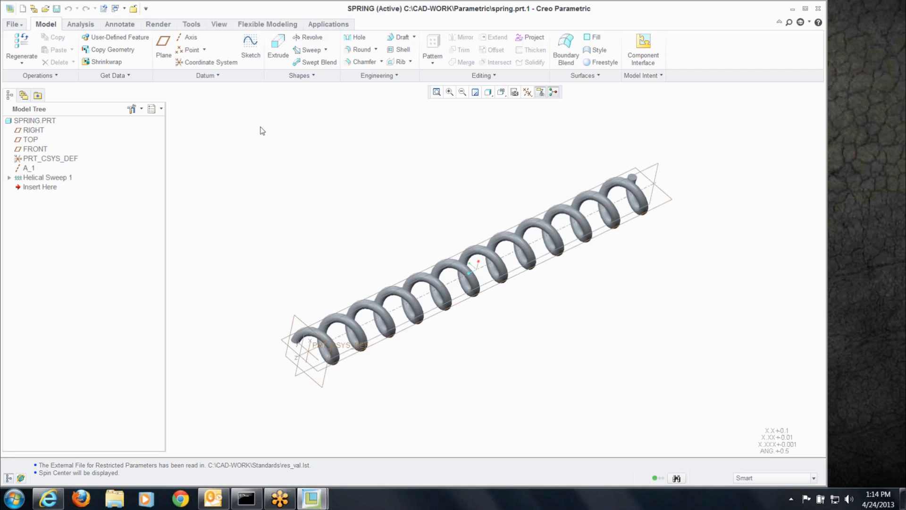
key("F2")
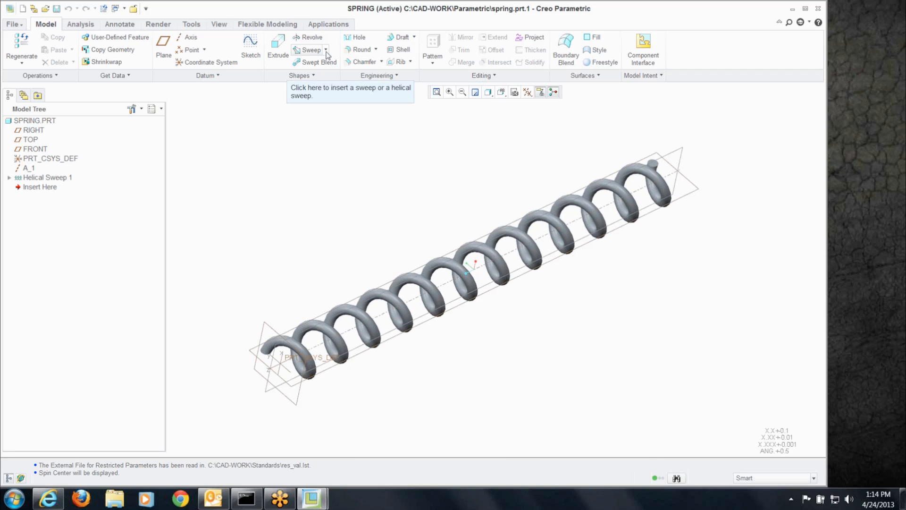
left_click(325, 50)
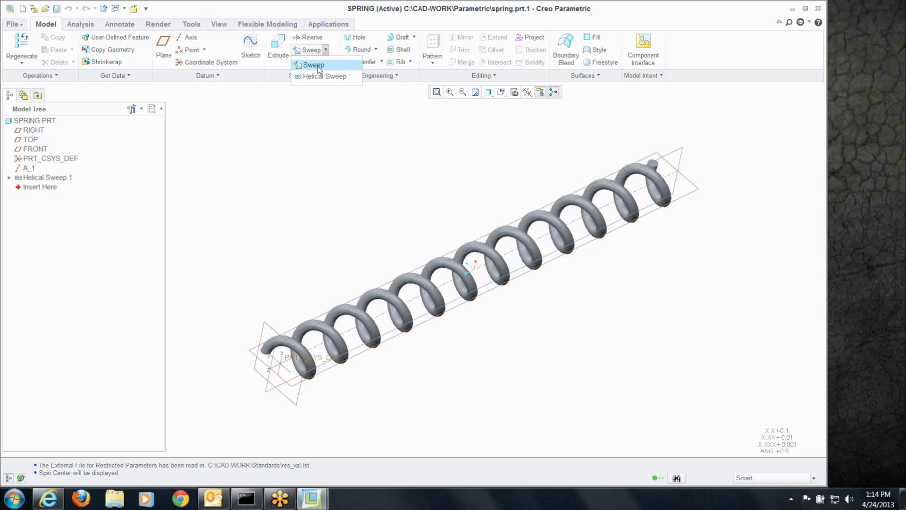
left_click(282, 132)
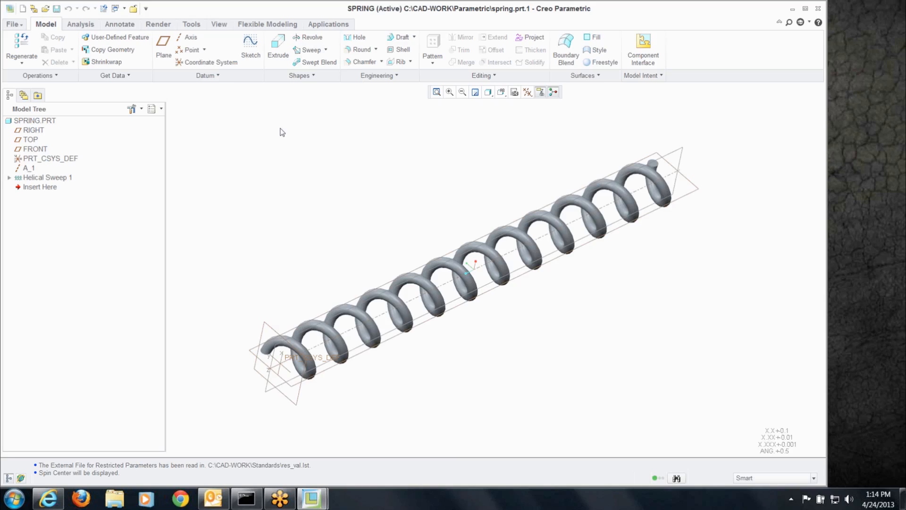
Switch to the ODD-SPRING part window.
left_click(133, 8)
left_click(117, 36)
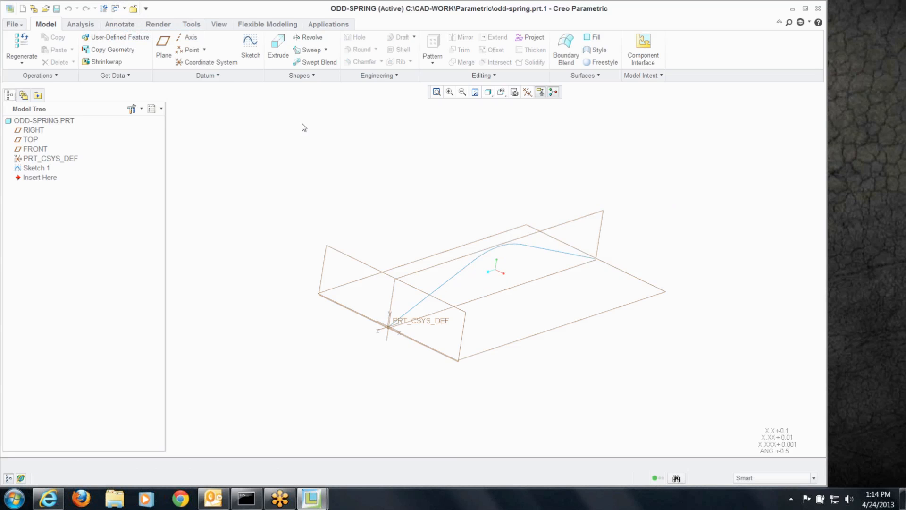
middle_click_drag(302, 123, 286, 124)
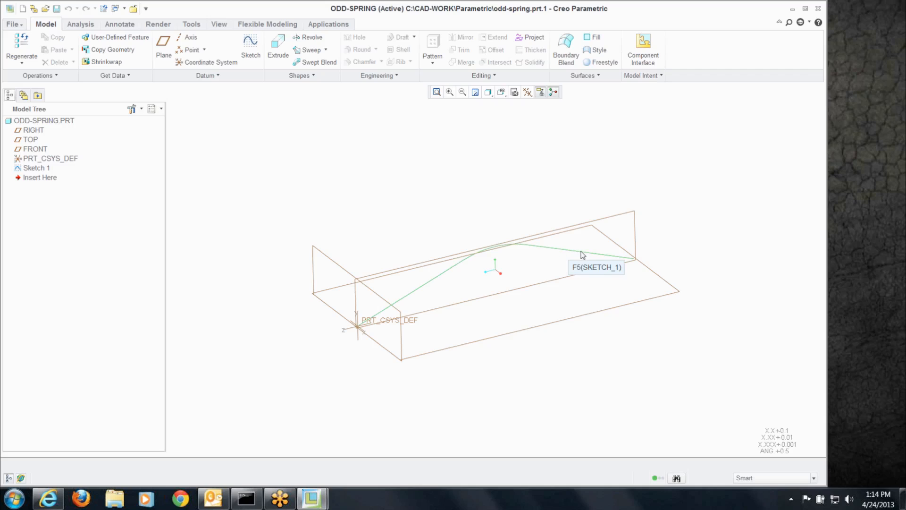
middle_click_drag(556, 251, 557, 251)
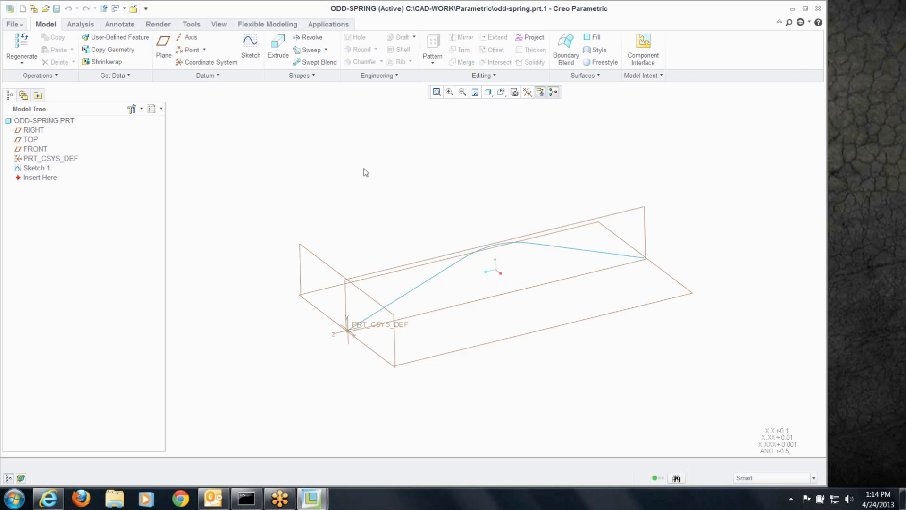
Start a surface sweep using the Sketch 1 curve as its trajectory and open its section for sketching.
left_click(309, 51)
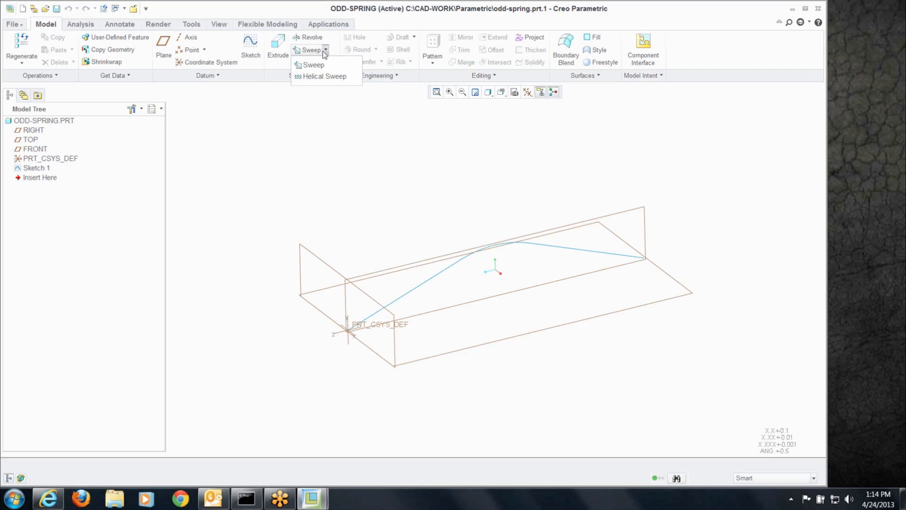
left_click(311, 55)
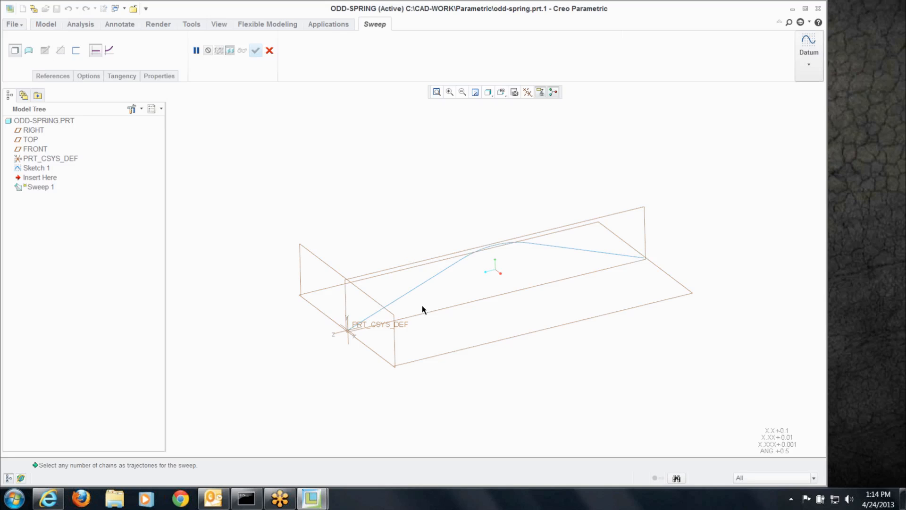
left_click(416, 289)
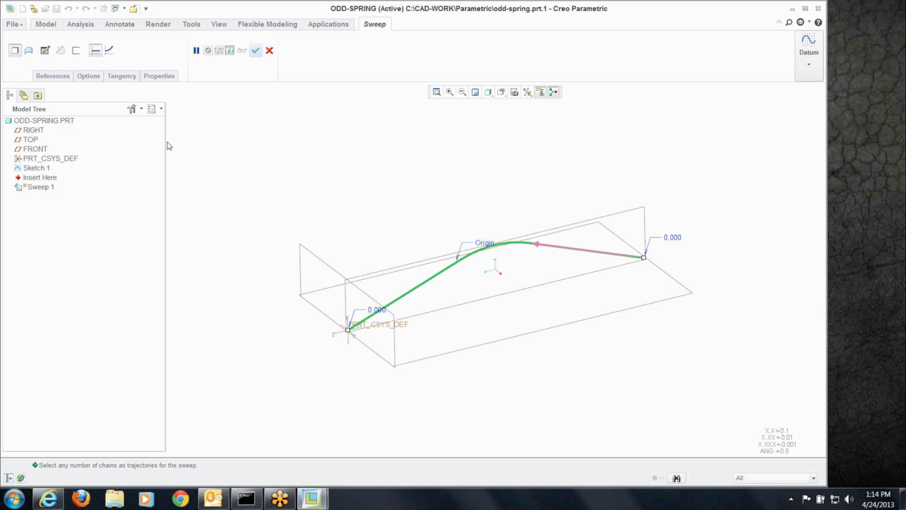
left_click(28, 51)
left_click(44, 51)
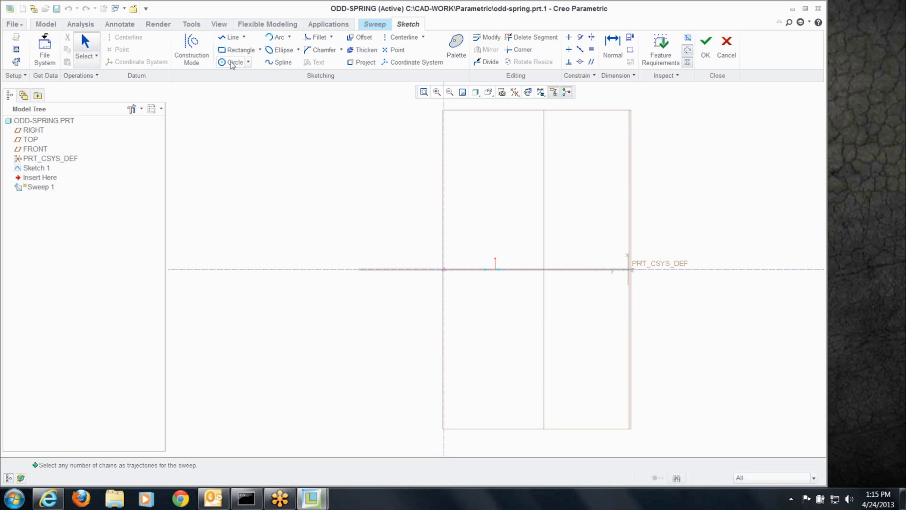
Sketch a circle centred on the trajectory's start point and set its diameter to 1.00.
left_click(231, 62)
left_click(444, 269)
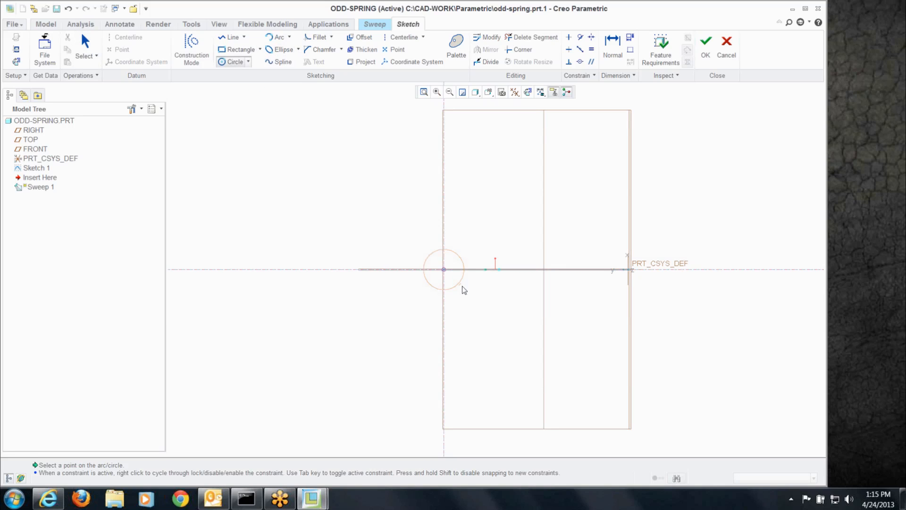
left_click(466, 293)
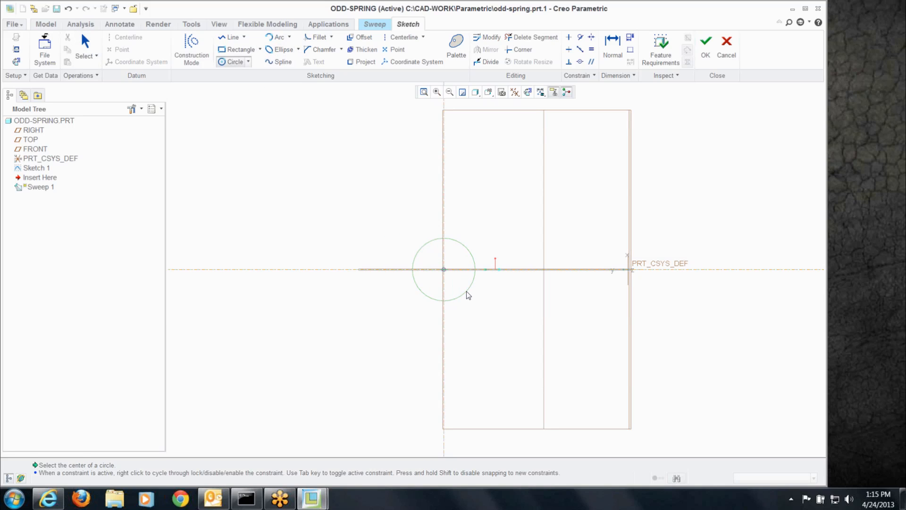
middle_click(422, 211)
scroll(421, 213, "up", 2)
left_click(399, 261)
double_click(399, 262)
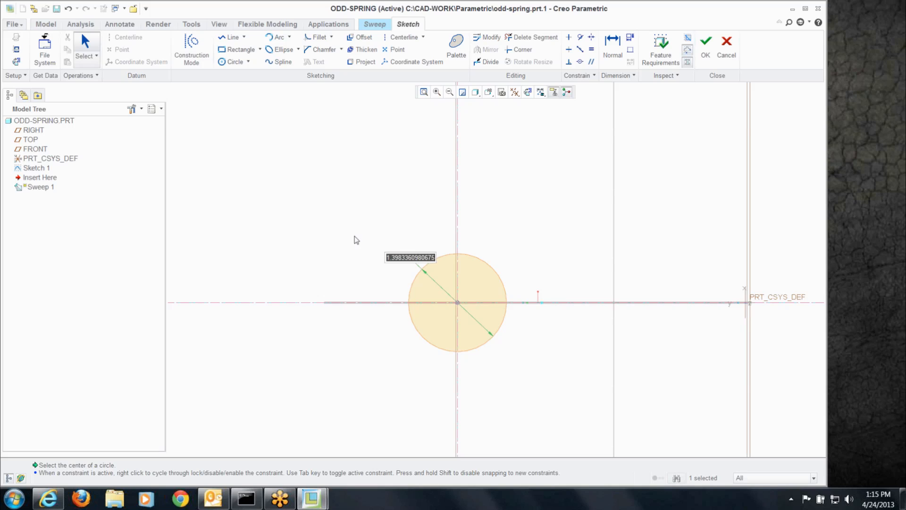
type("1.00")
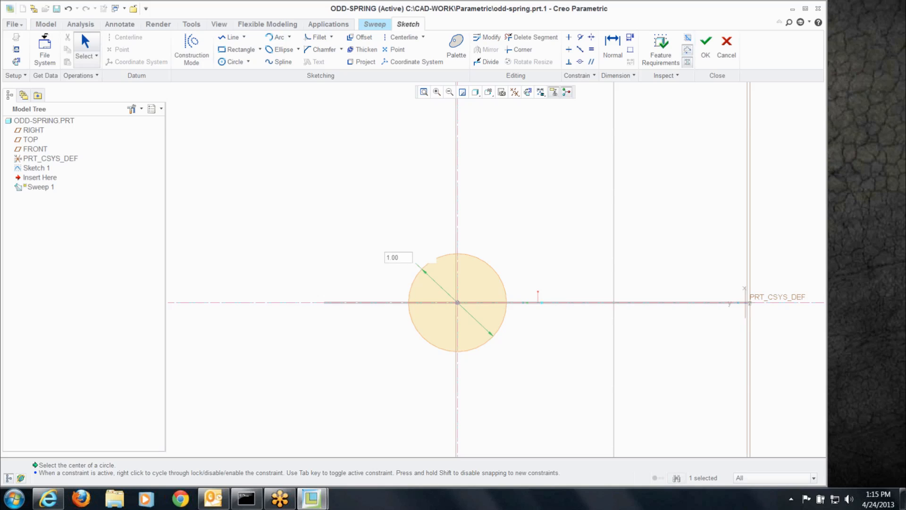
key("Return")
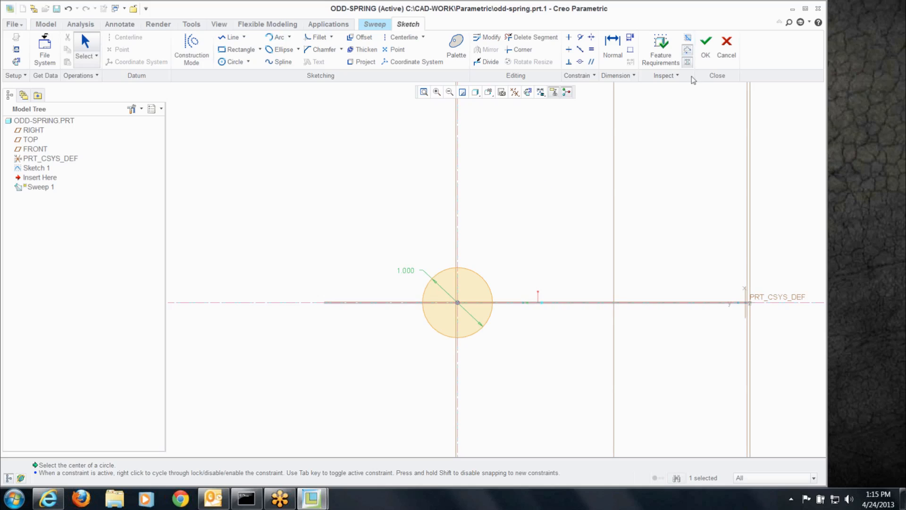
Accept the circular section and complete the surface sweep along the curve.
left_click(706, 47)
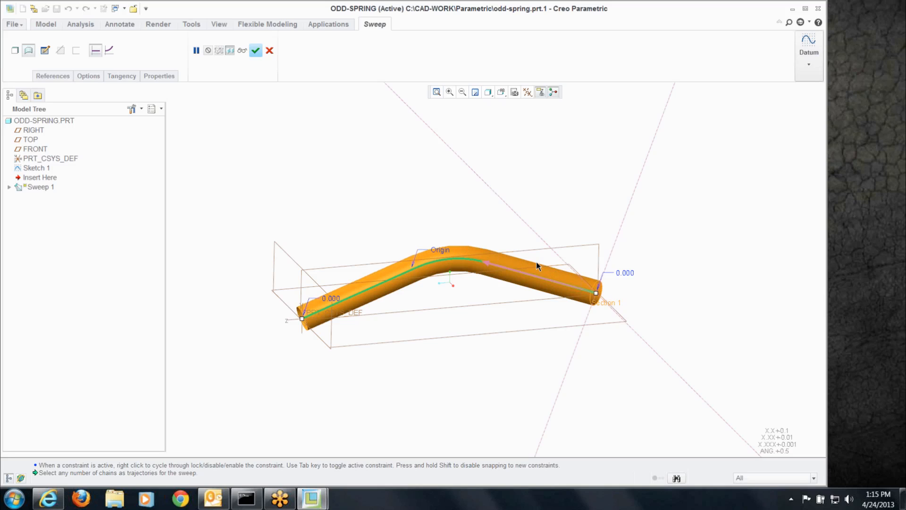
left_click(255, 51)
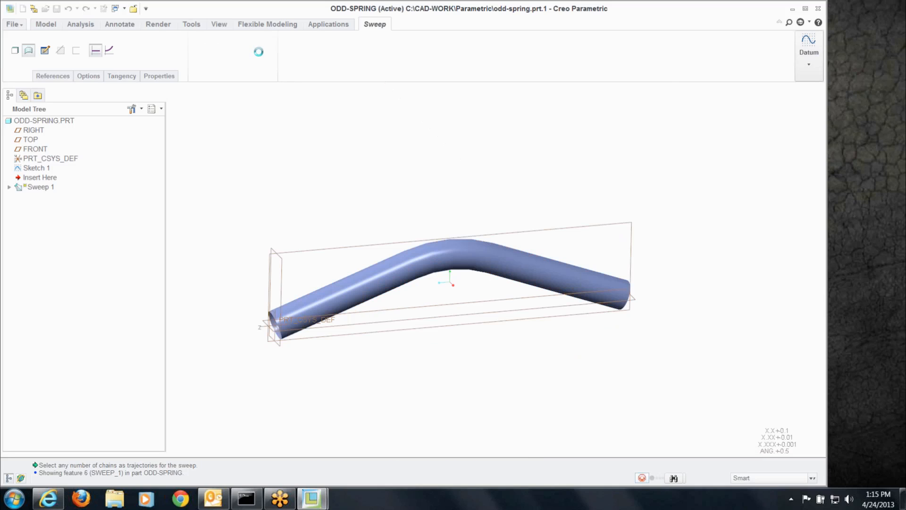
left_click(343, 163)
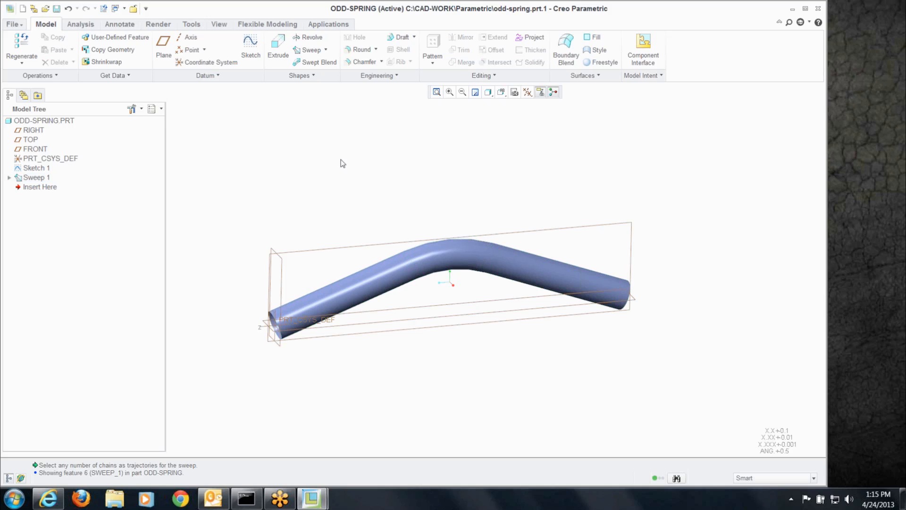
Start a second surface sweep along the tube's centre curve and open its section for sketching.
left_click(309, 50)
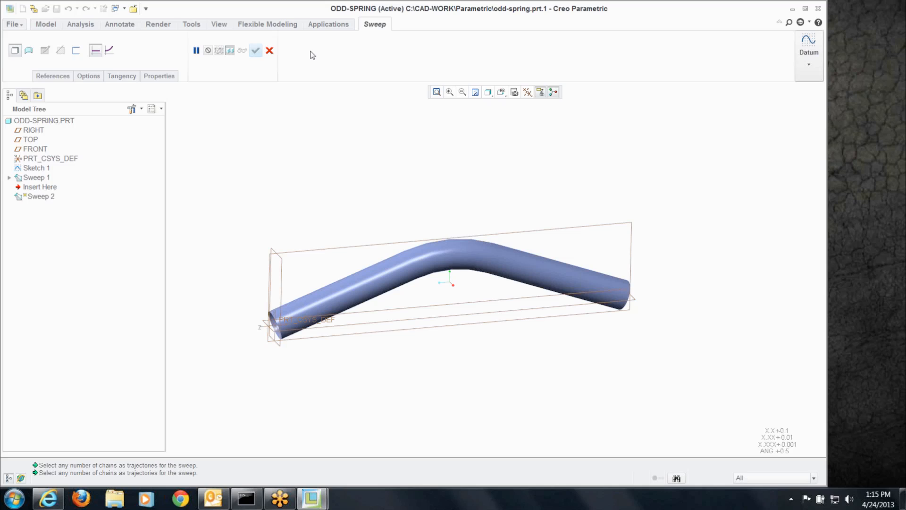
left_click(376, 279)
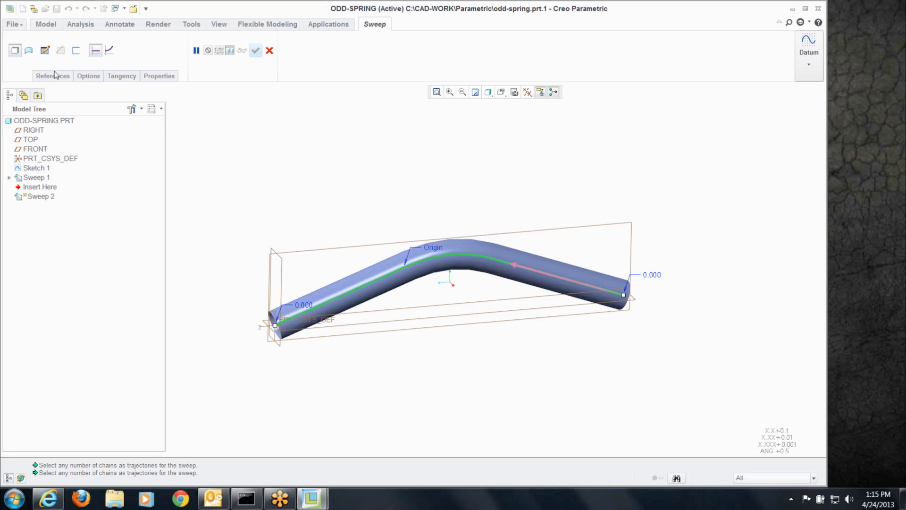
left_click(30, 52)
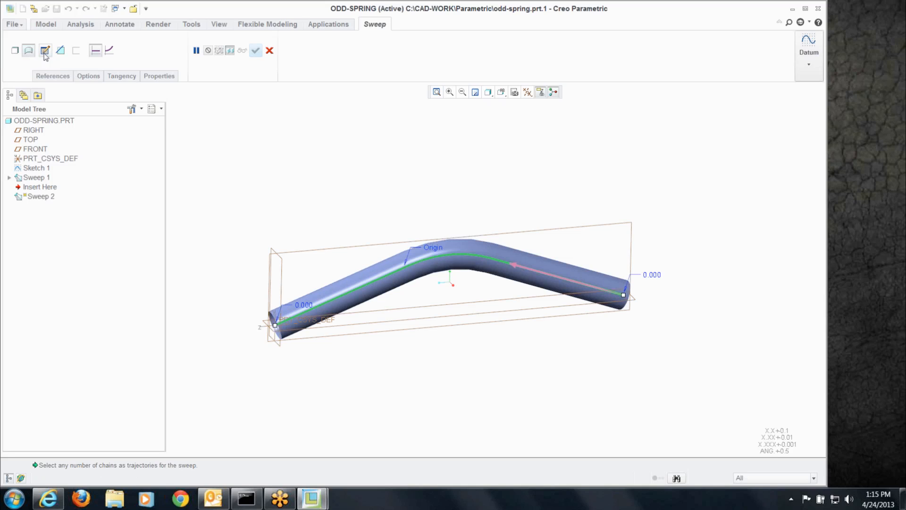
left_click(45, 51)
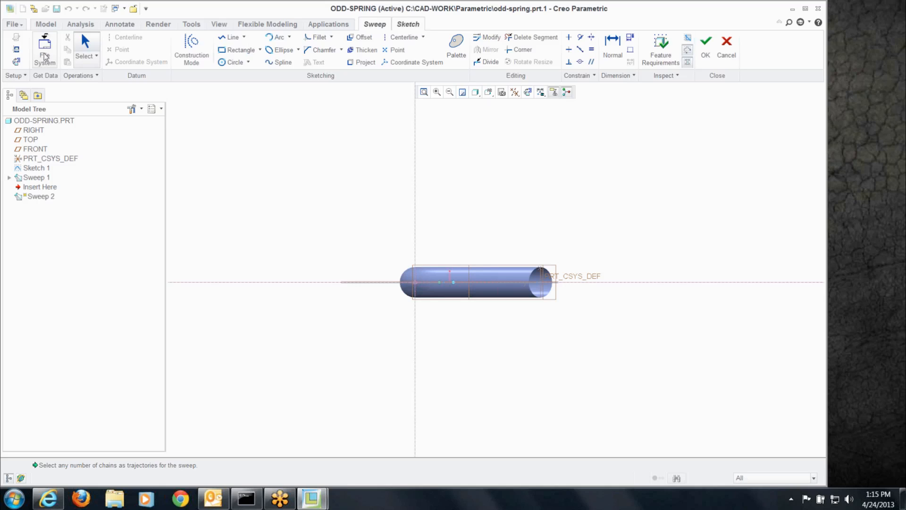
Sketch a slanted line from the trajectory's start point to outside the tube, about 35° from the vertical reference.
scroll(429, 282, "up", 4)
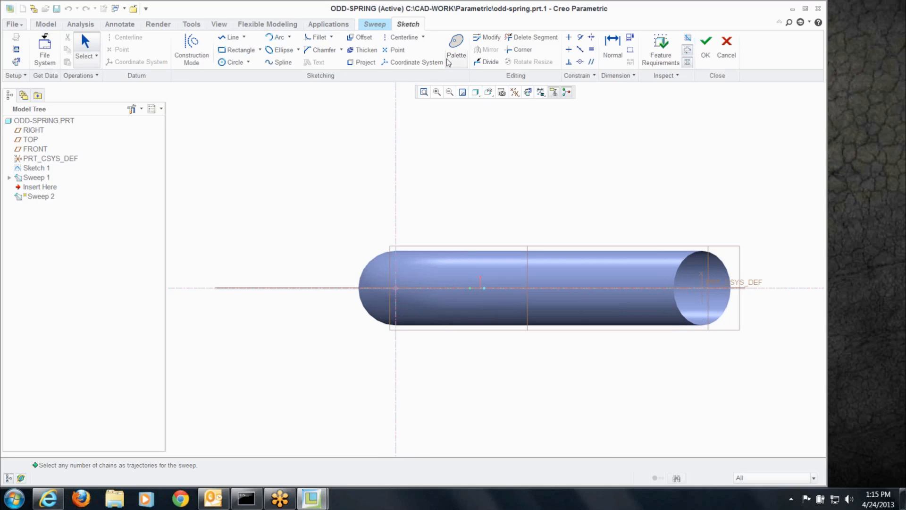
left_click(232, 38)
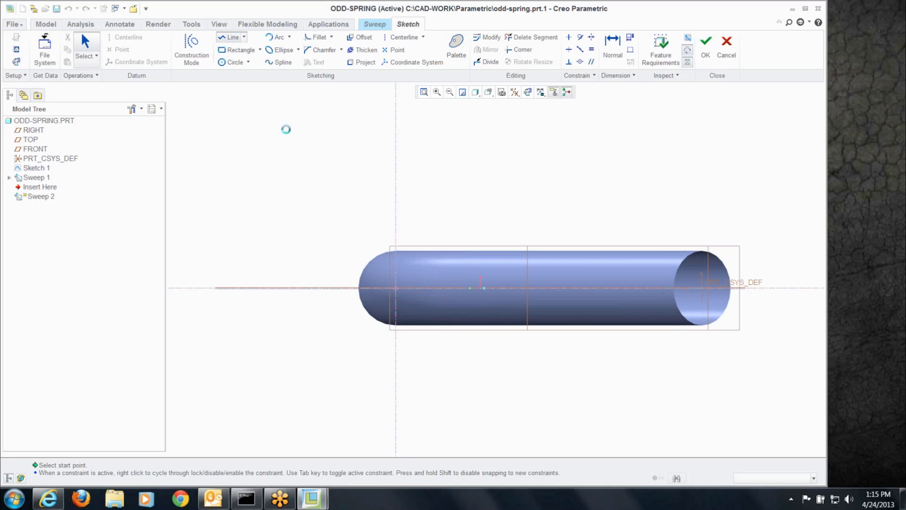
left_click(395, 287)
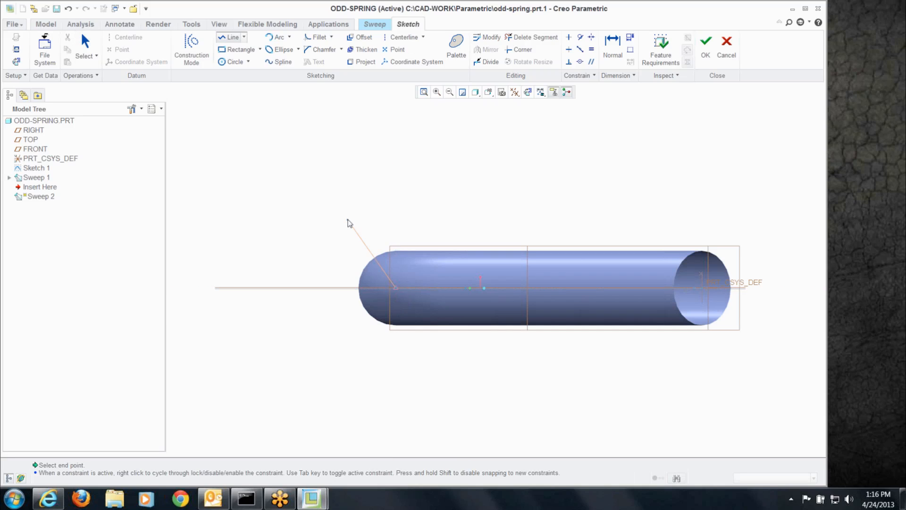
left_click(347, 219)
middle_click(359, 198)
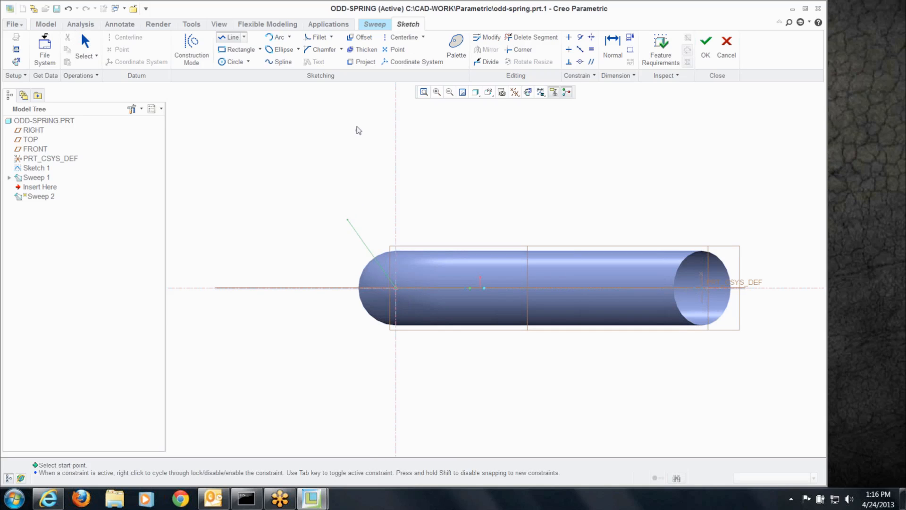
Dimension the slanted line's length and set it to 0.75.
left_click(613, 47)
left_click(363, 244)
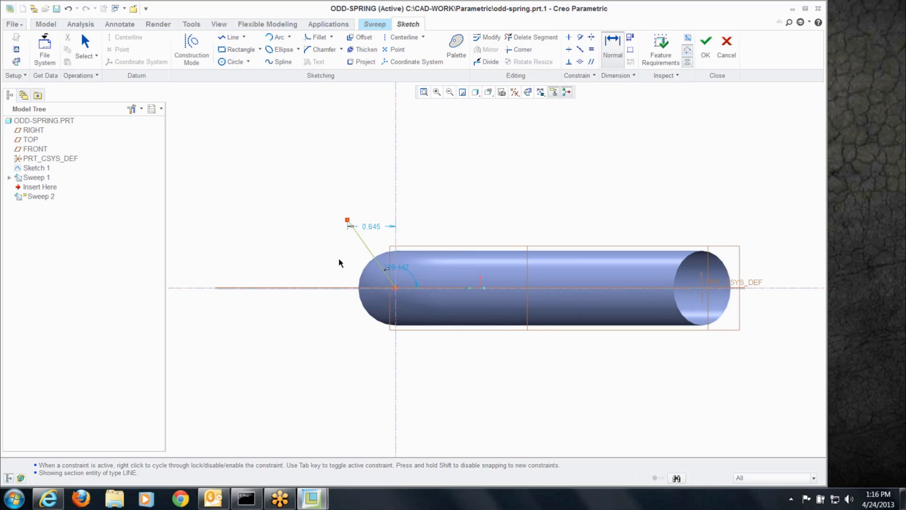
middle_click(340, 260)
type(".75")
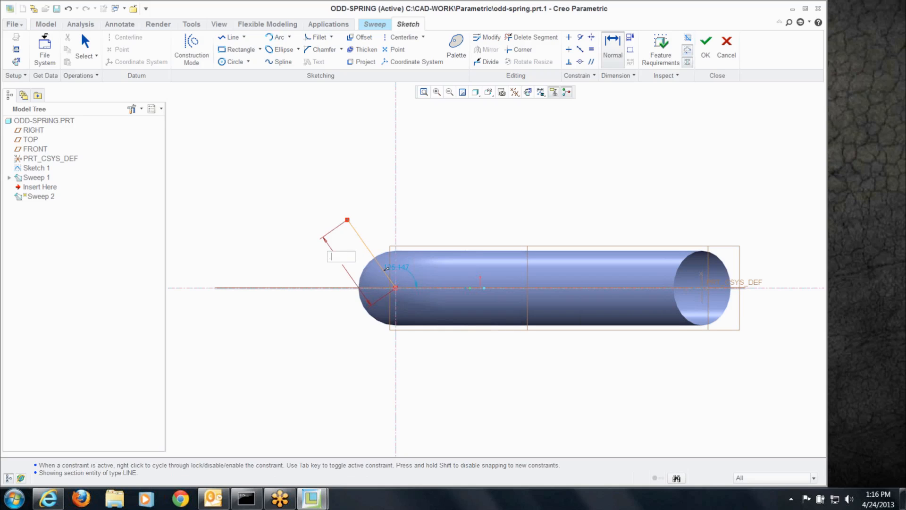
key("Return")
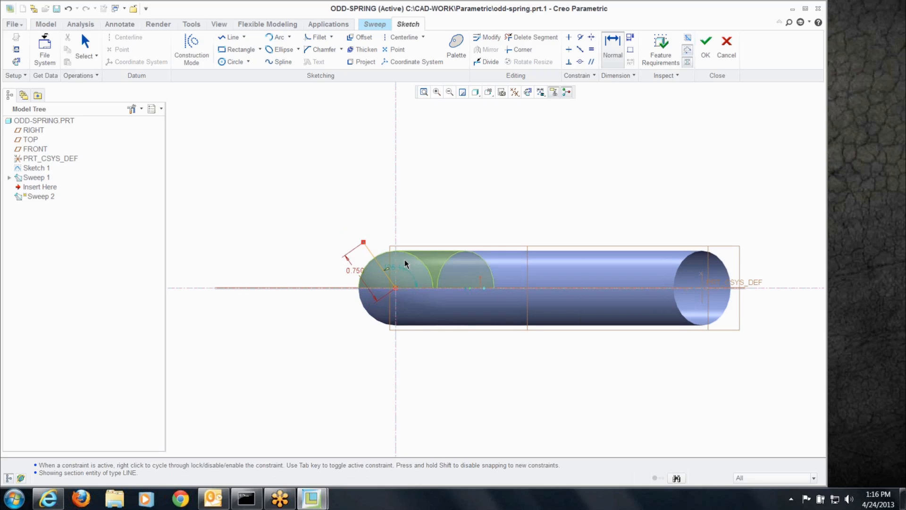
Dimension the angle between the slanted line and the vertical centerline and set it to 30 degrees.
left_click(396, 197)
middle_click(372, 204)
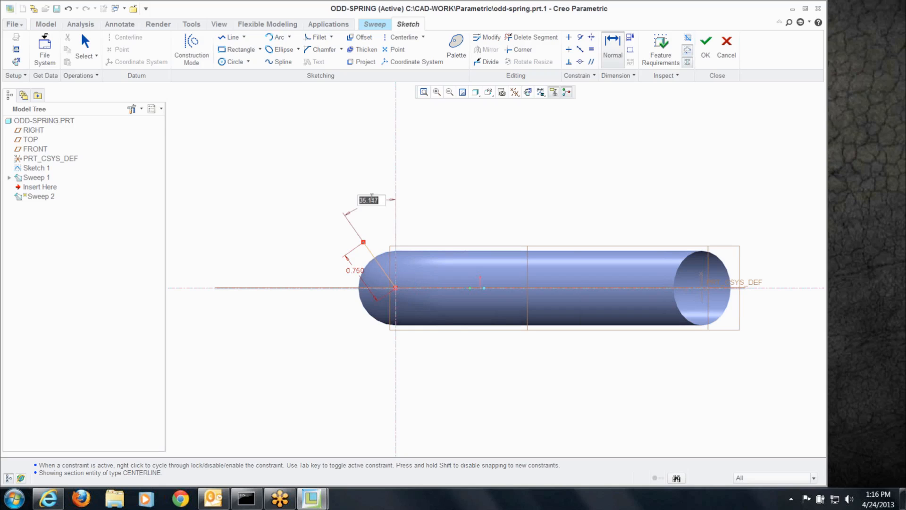
type("30")
key("Return")
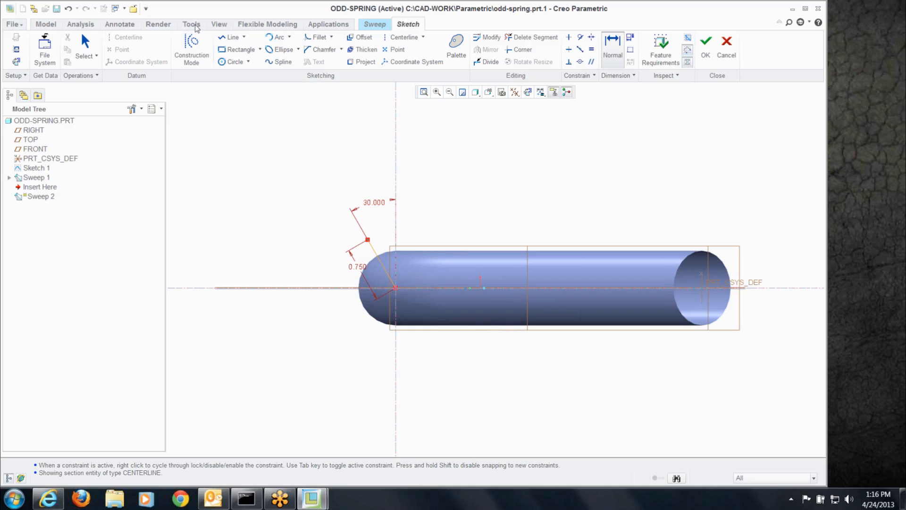
Add the section relation sd6=TRAJPAR*360*10 to drive the slanted line's angle along the trajectory.
left_click(192, 24)
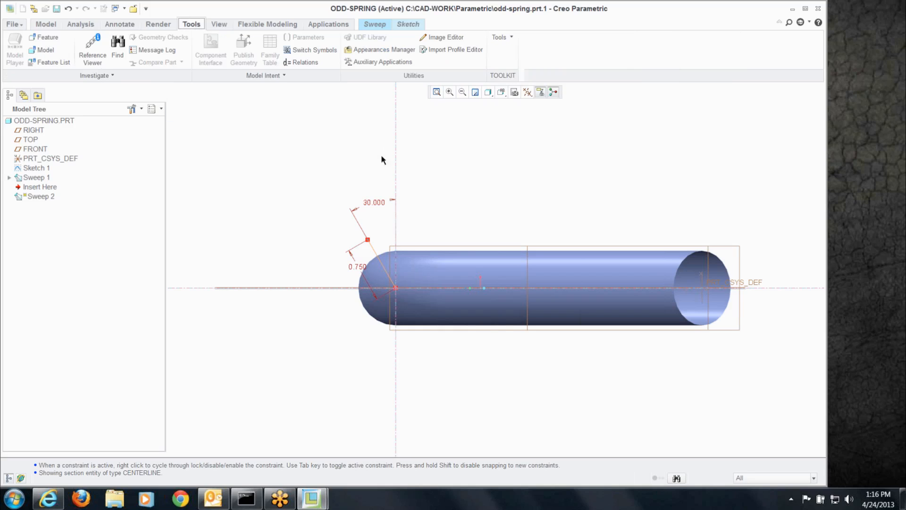
left_click(293, 63)
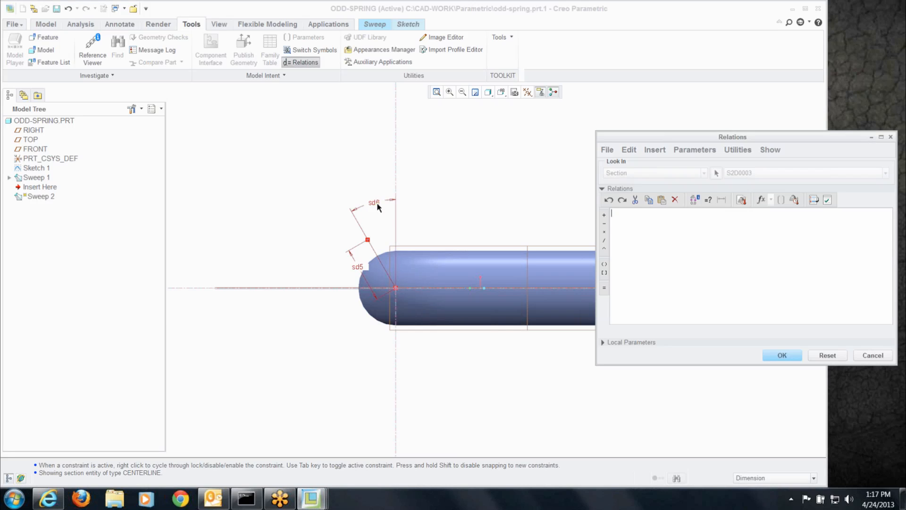
left_click(377, 204)
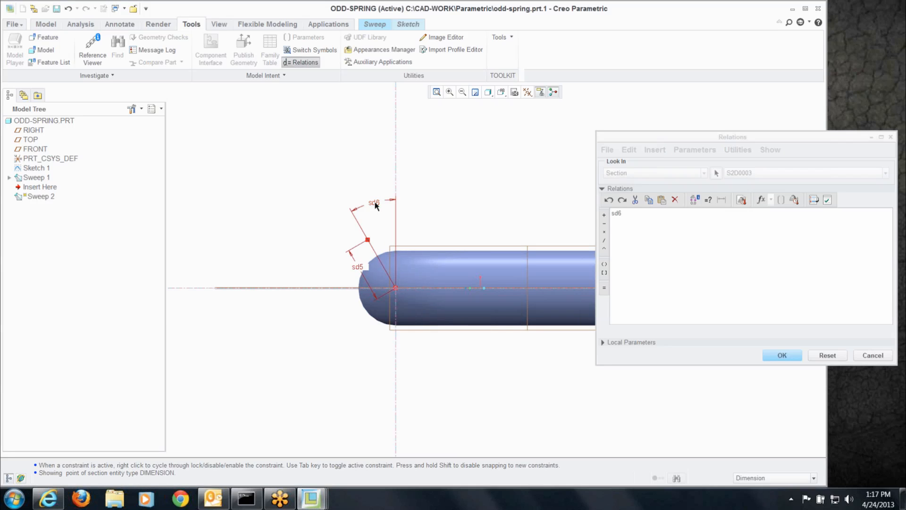
left_click(606, 288)
type("TR")
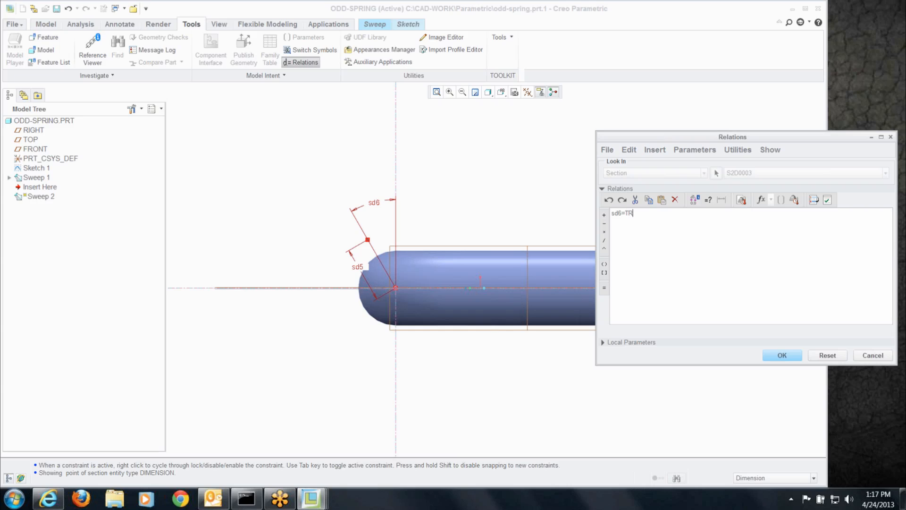
type("AJPAR*360*10")
left_click(783, 356)
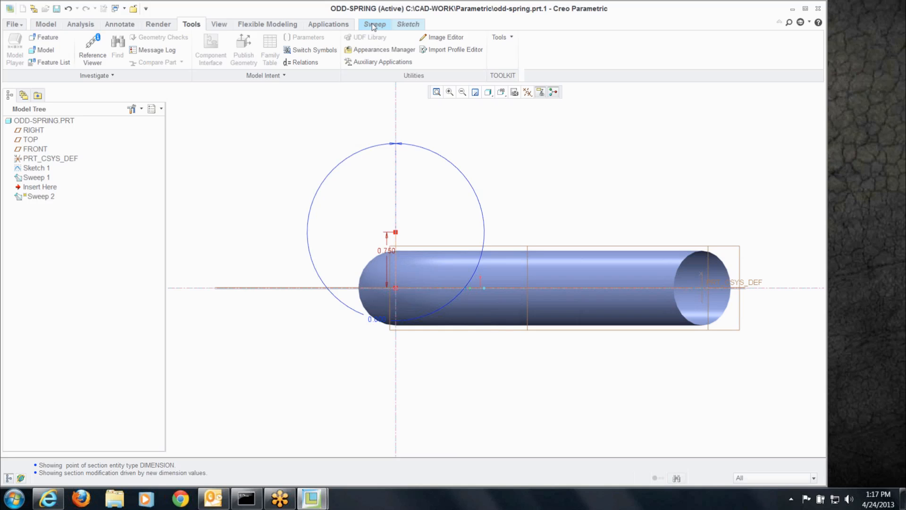
Finish the line section and complete the second surface sweep with the variable section option.
left_click(406, 25)
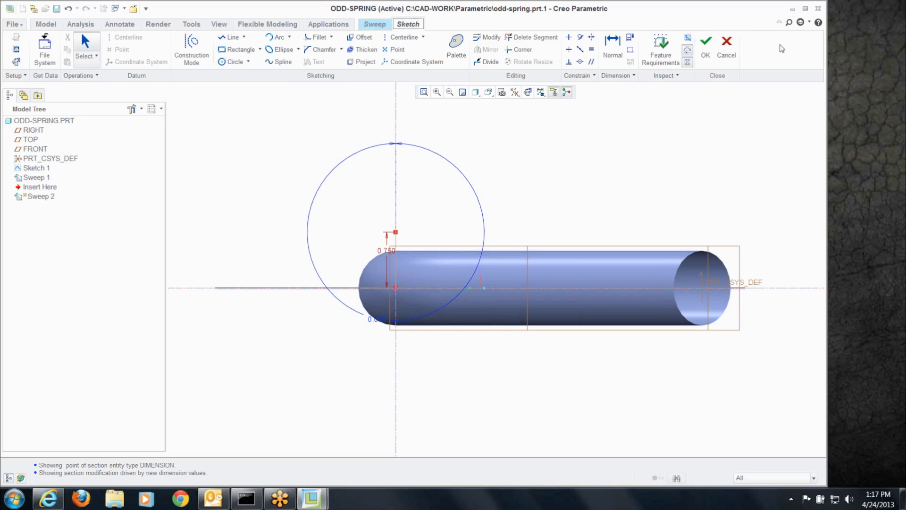
left_click(706, 49)
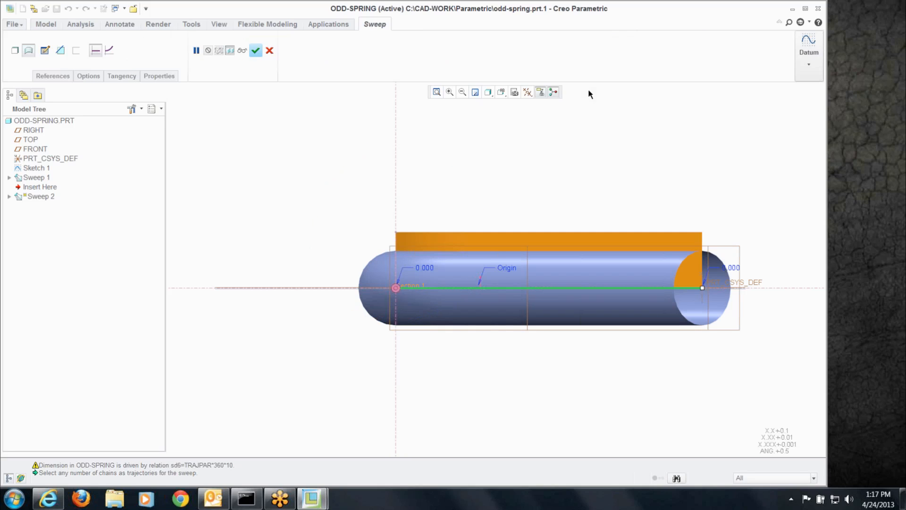
middle_click_drag(379, 215, 379, 216)
key("ctrl+d")
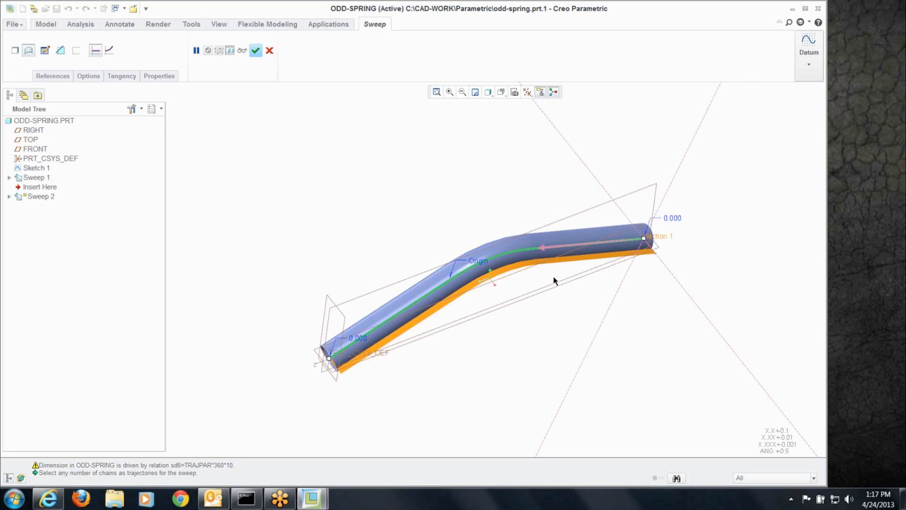
scroll(555, 279, "down", 3)
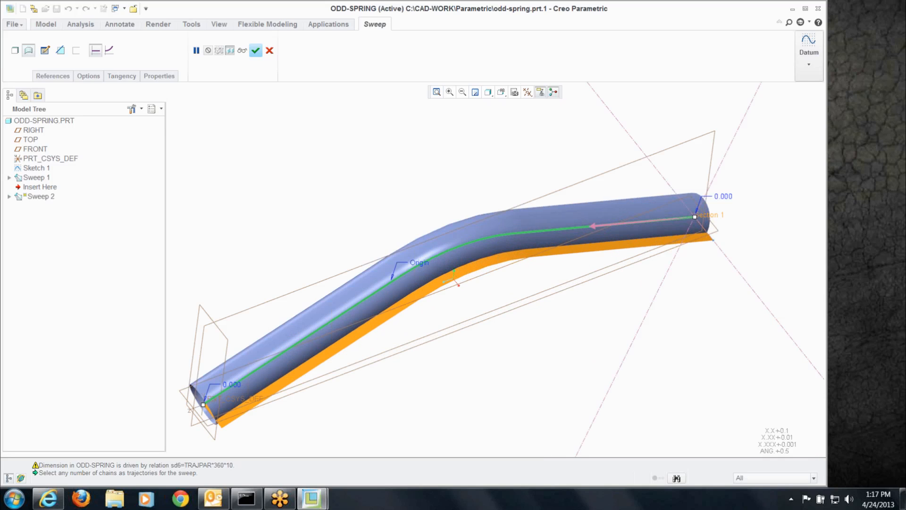
left_click(110, 51)
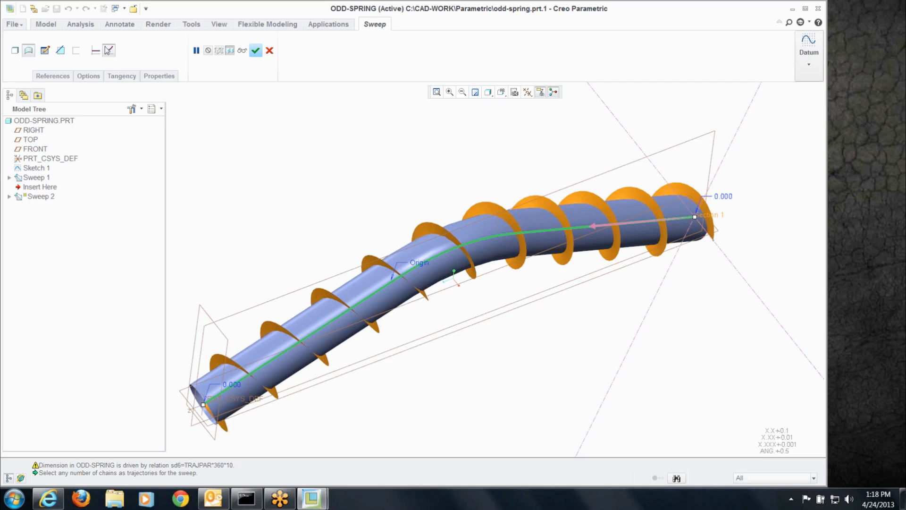
left_click(255, 52)
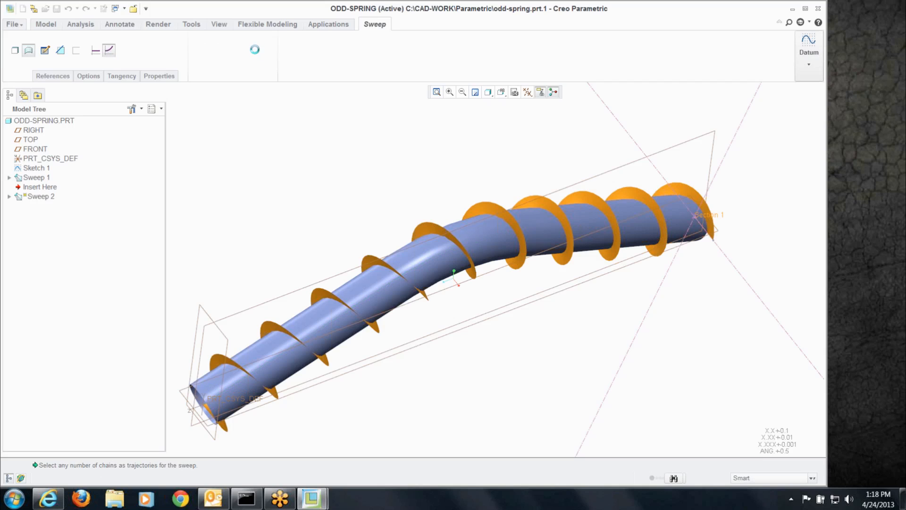
left_click(349, 134)
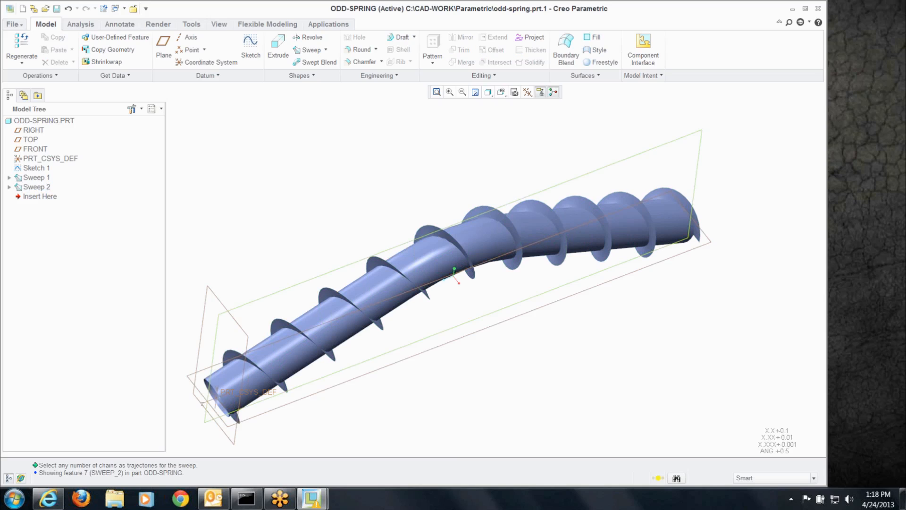
Restrict selection to quilts and intersect the tube quilt with the twisted helical quilt to create a curve.
left_click(815, 479)
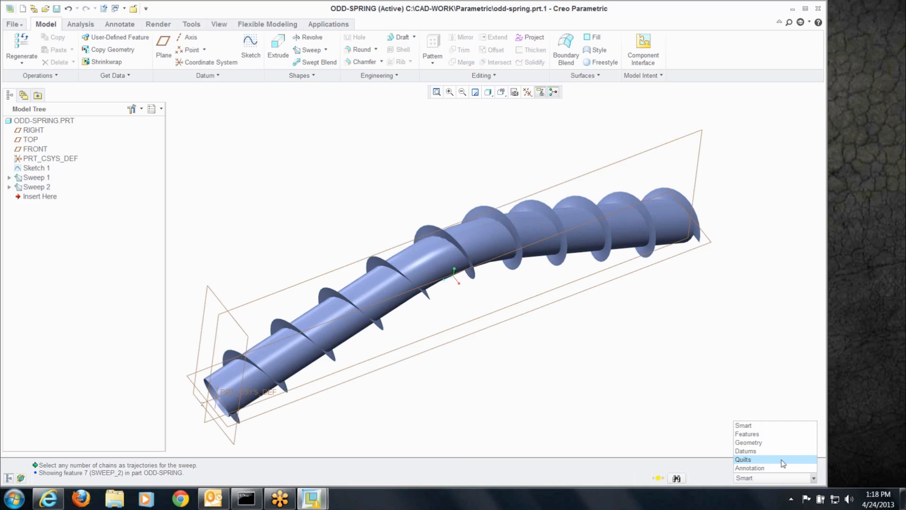
left_click(783, 460)
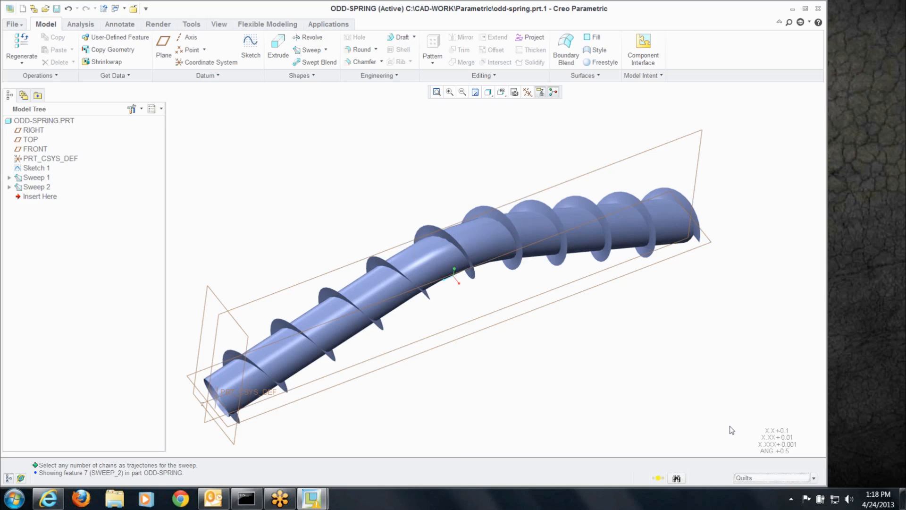
left_click(385, 296)
left_click(385, 294)
scroll(431, 303, "down", 2)
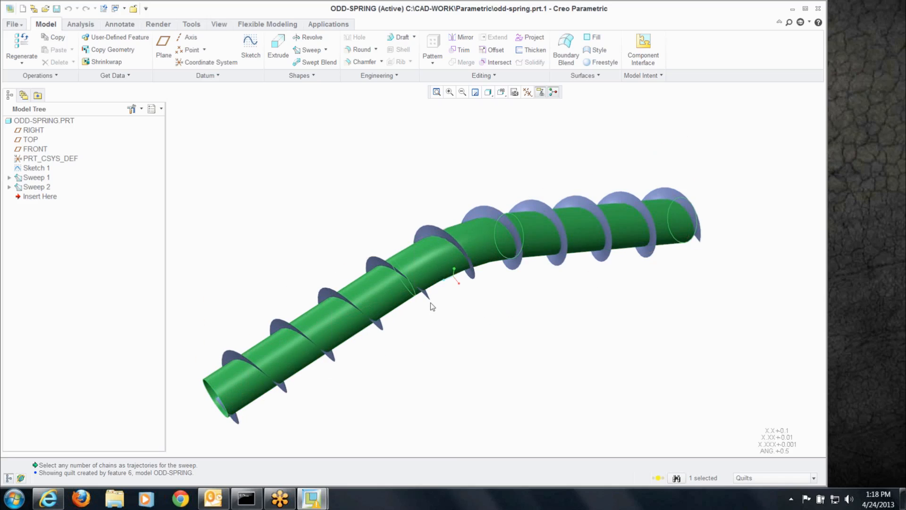
left_click(479, 207, "ctrl")
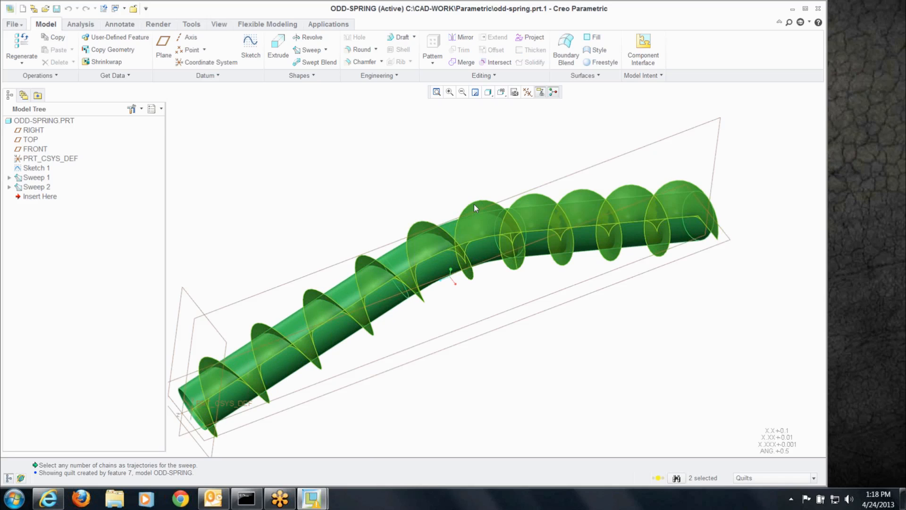
left_click(498, 63)
left_click(384, 138)
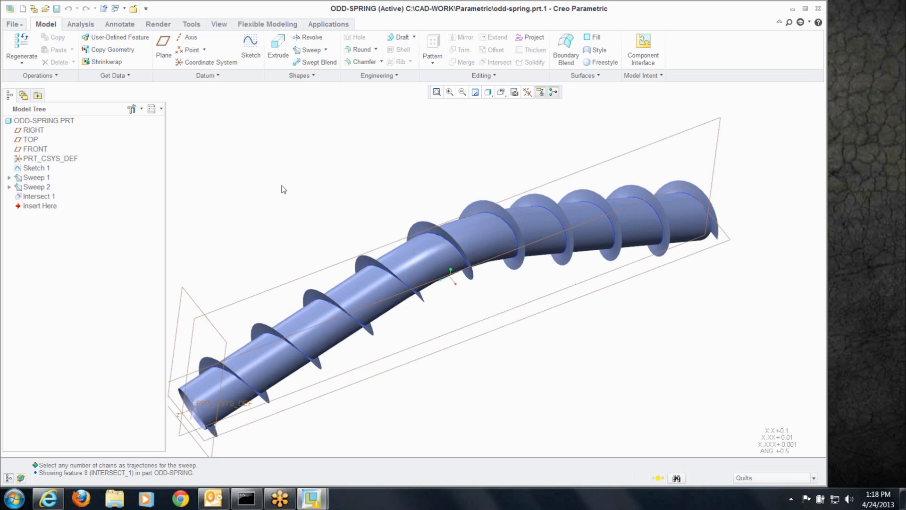
Start a solid sweep along the helical intersection curve and open its section for sketching.
left_click(316, 51)
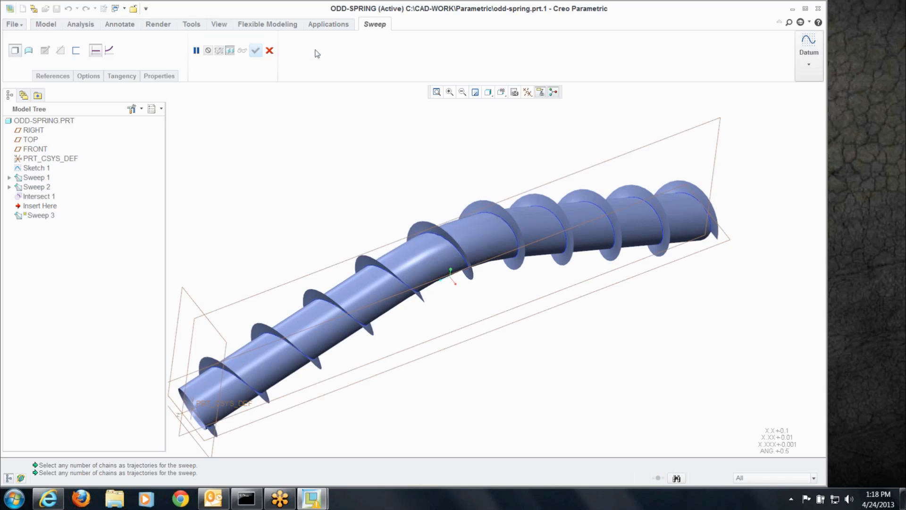
left_click(711, 222)
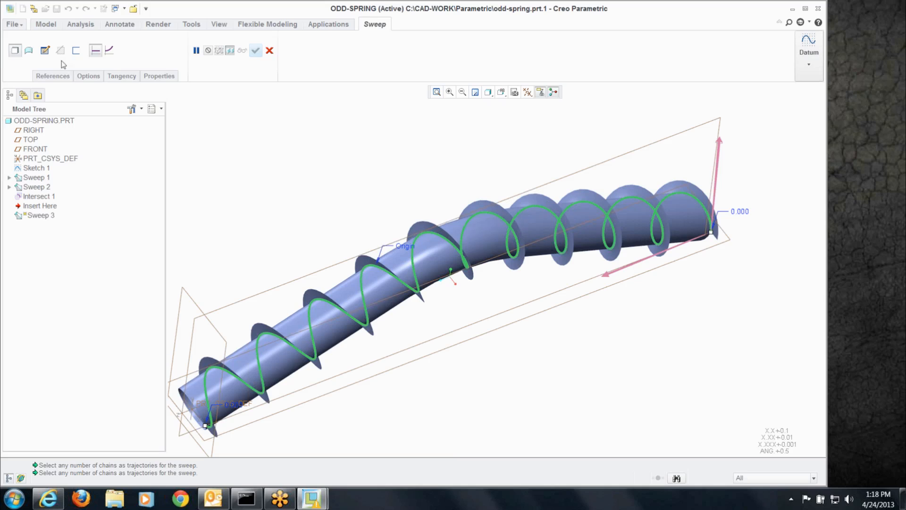
left_click(45, 51)
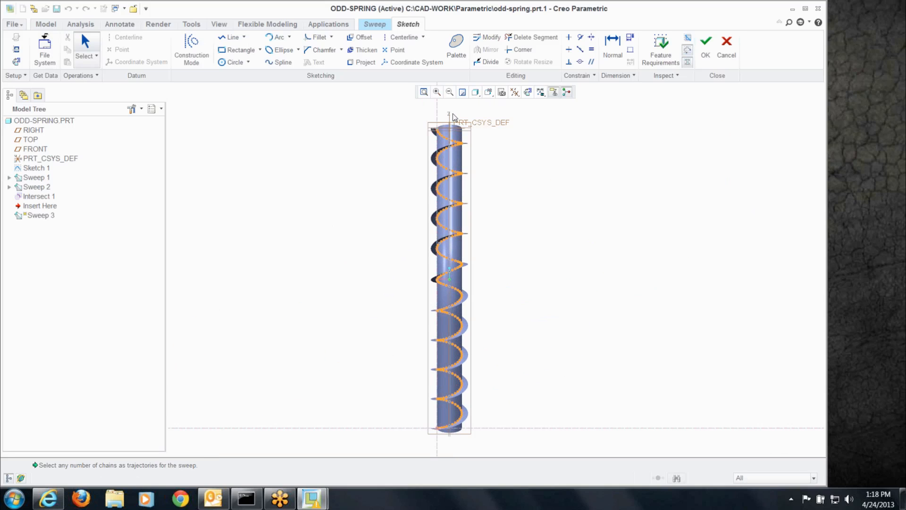
Sketch a circle centred on the helical trajectory's start point and set its diameter to 0.150.
scroll(442, 118, "up", 5)
scroll(442, 118, "down", 5)
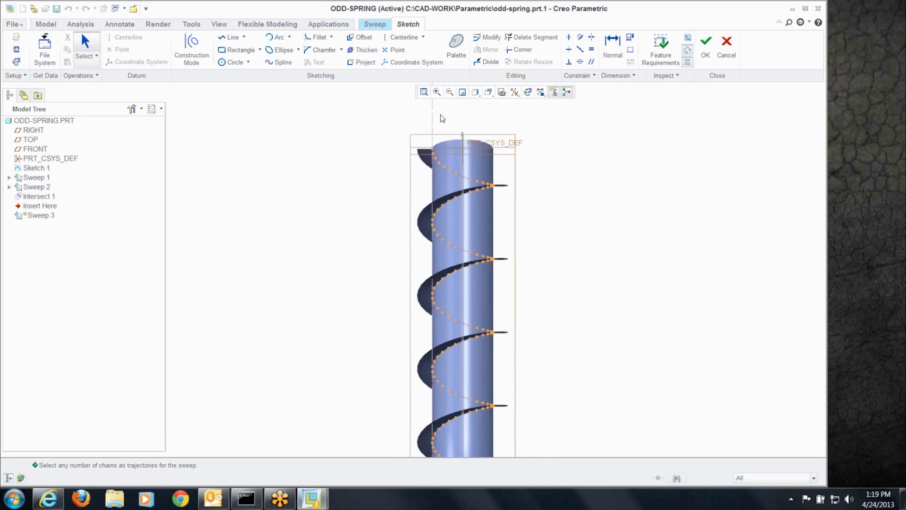
scroll(452, 378, "up", 5)
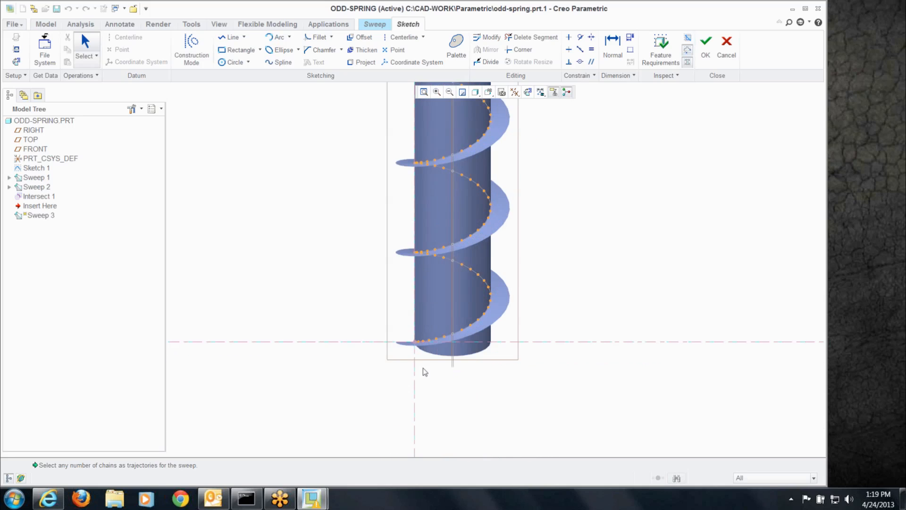
left_click(233, 62)
left_click(426, 300)
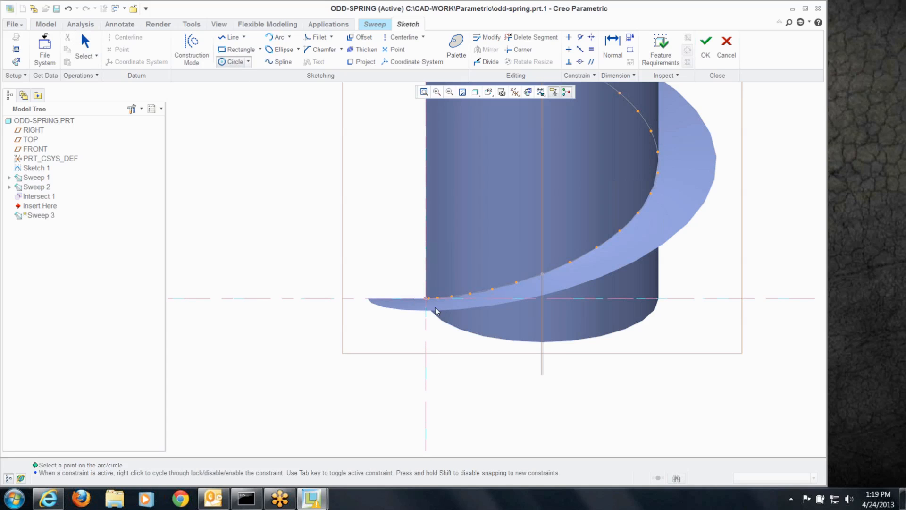
left_click(435, 312)
middle_click(389, 236)
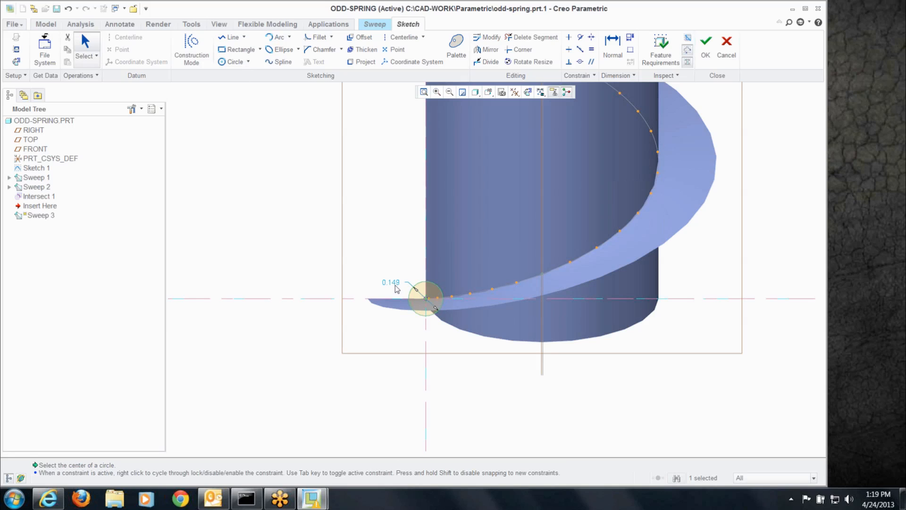
double_click(394, 283)
type(".150")
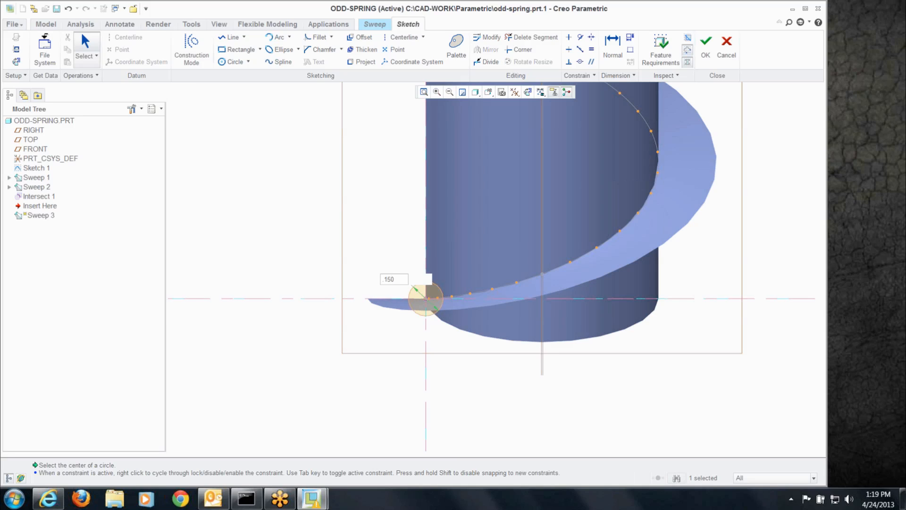
key("Return")
Finish the circular section and complete the solid sweep along the helical curve.
scroll(319, 379, "down", 8)
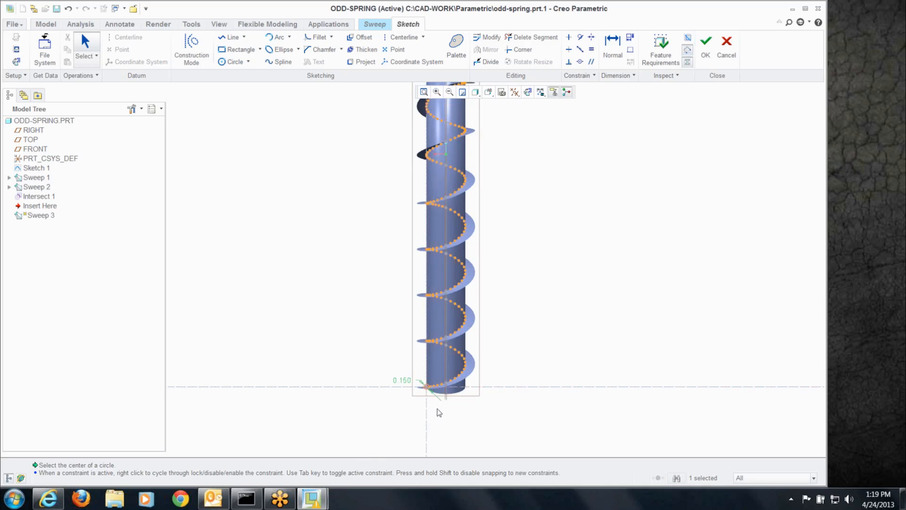
scroll(419, 410, "down", 1)
left_click(707, 51)
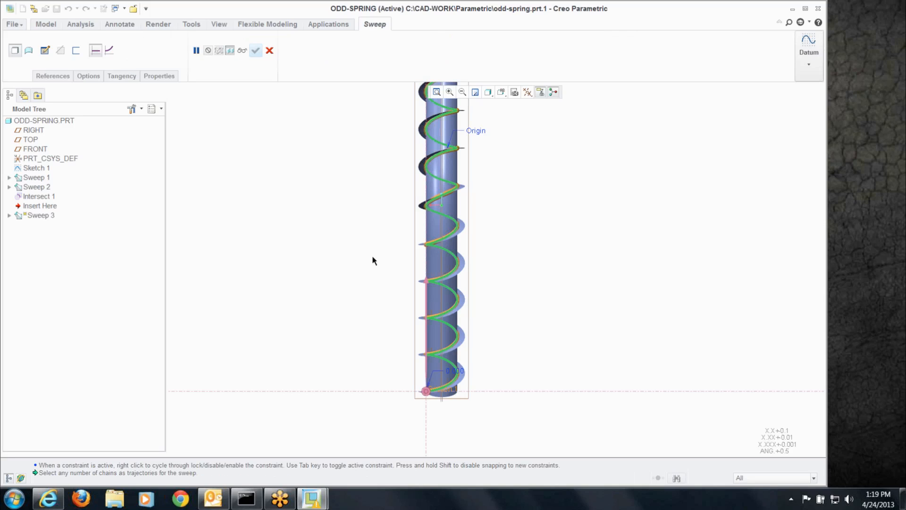
key("ctrl+d")
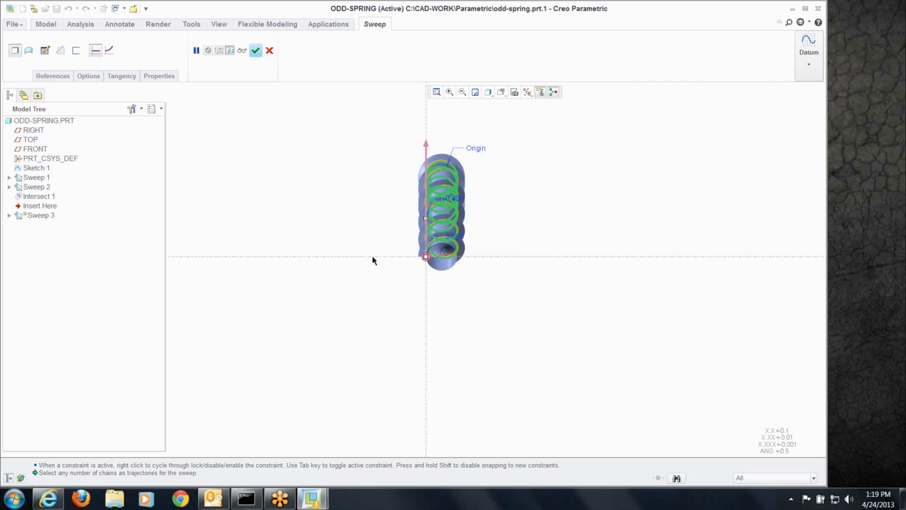
middle_click_drag(373, 256, 395, 257)
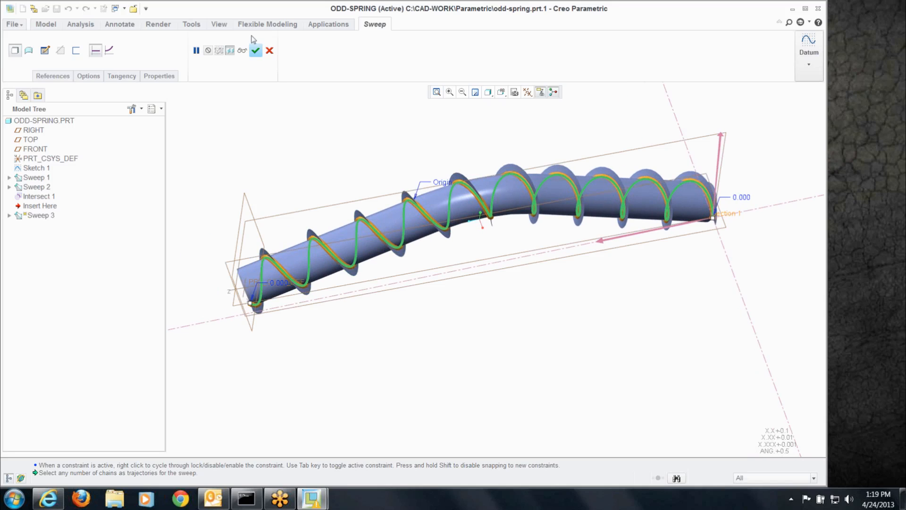
left_click(255, 50)
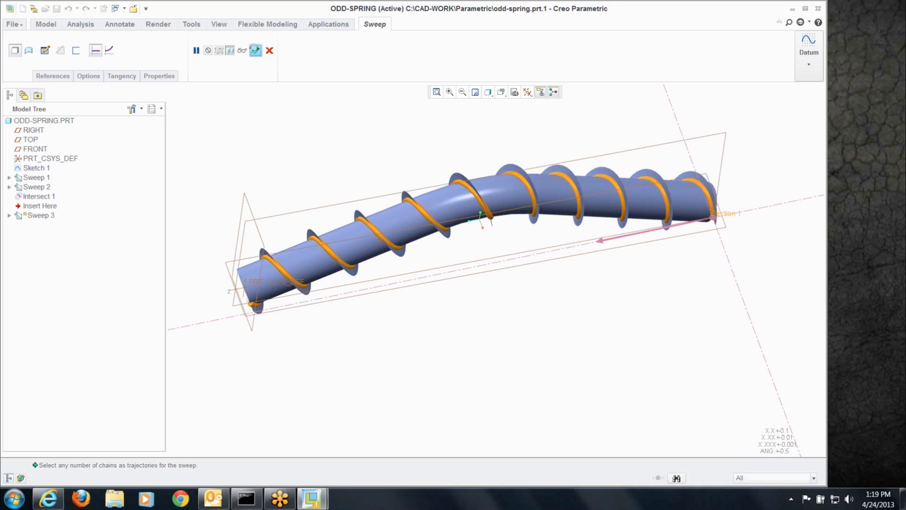
left_click(245, 113)
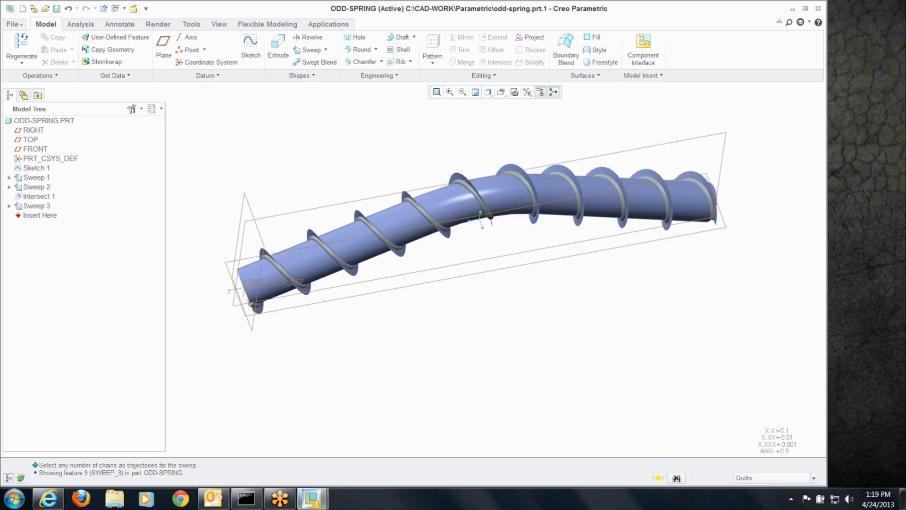
Hide the two surface sweeps, Sweep 1 and Sweep 2, leaving the solid spring displayed.
left_click(29, 180)
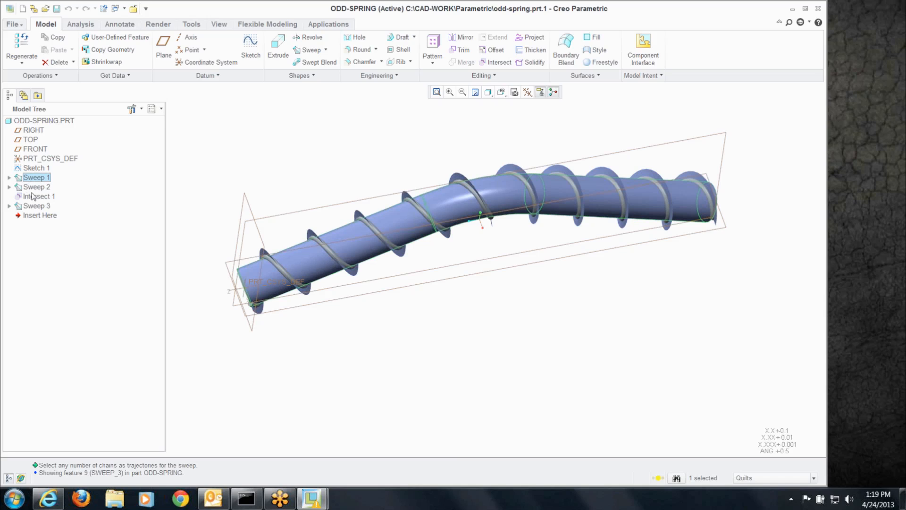
left_click(33, 190, "ctrl")
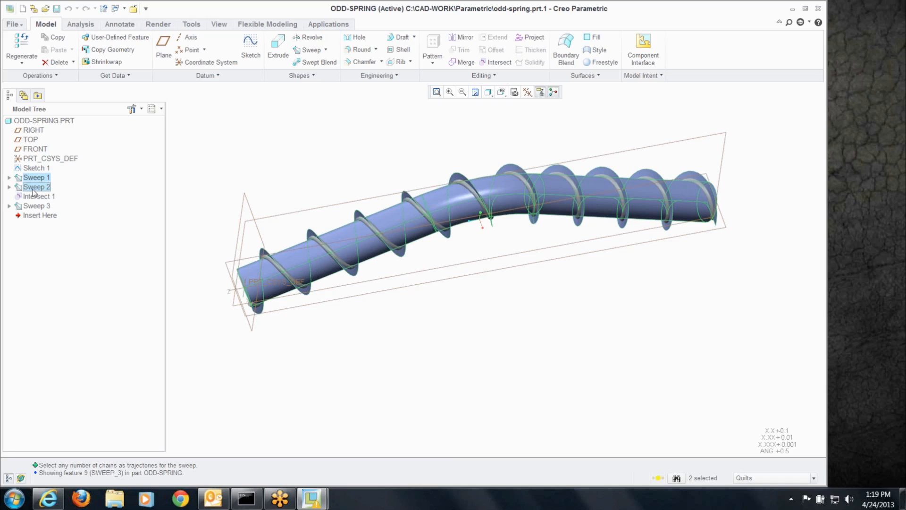
right_click(33, 191)
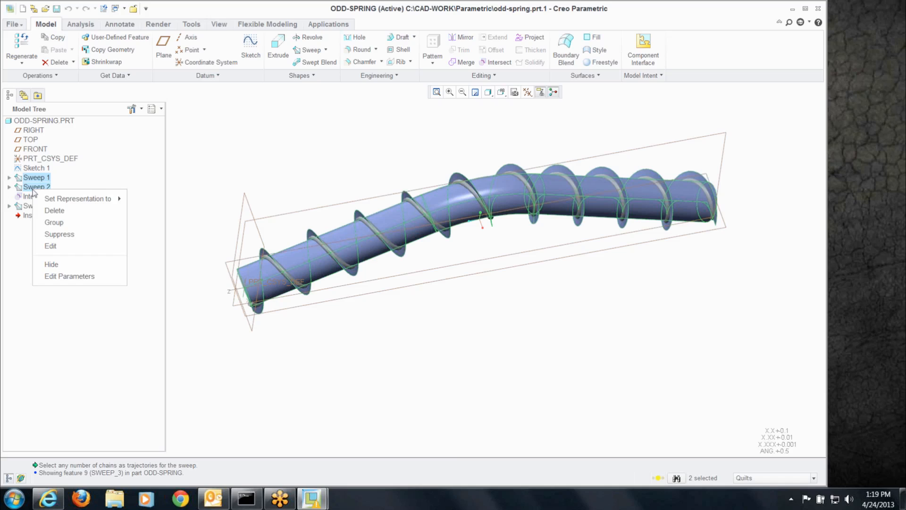
left_click(52, 265)
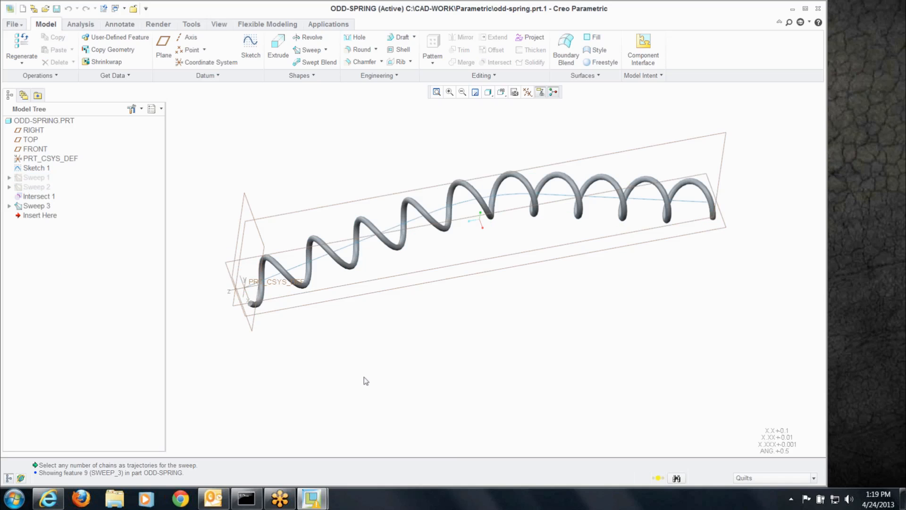
middle_click_drag(367, 381, 367, 381)
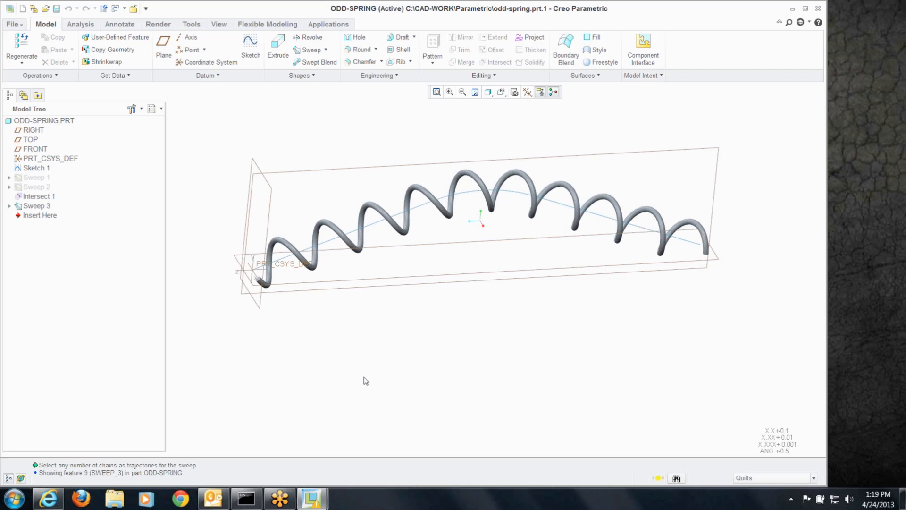